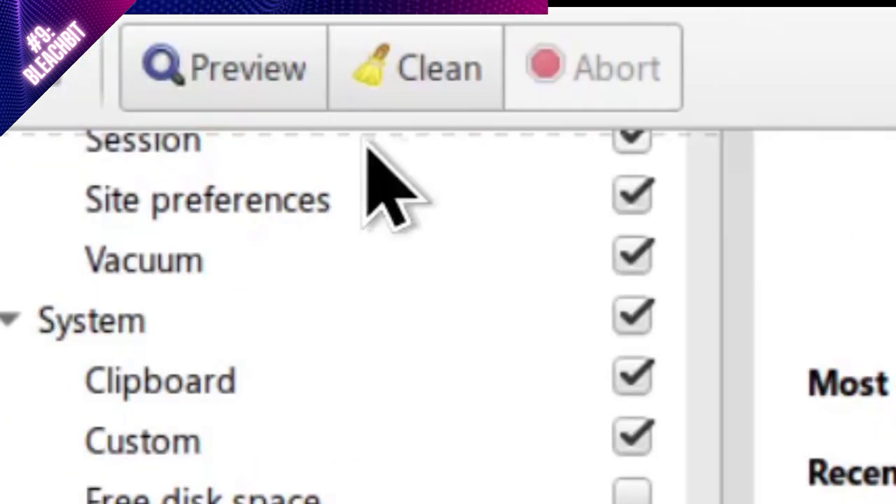
- Start a BleachBit clean and untick Firefox and Chrome history, form history, passwords and session items
left_click(406, 68)
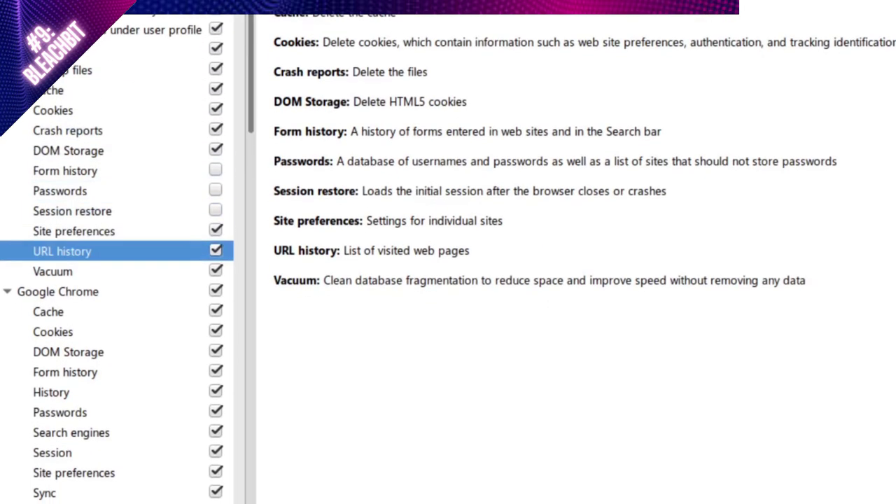
key("space")
key("Down")
key("Down")
key("Down")
key("Down")
key("Down")
key("space")
key("Down")
key("space")
key("Down")
key("space")
- Untick the Internet Explorer and Edge history, form history and password entries
key("Down")
key("Down")
key("space")
key("Down")
key("Down")
key("Down")
key("Down")
key("Down")
key("Down")
key("Down")
key("Down")
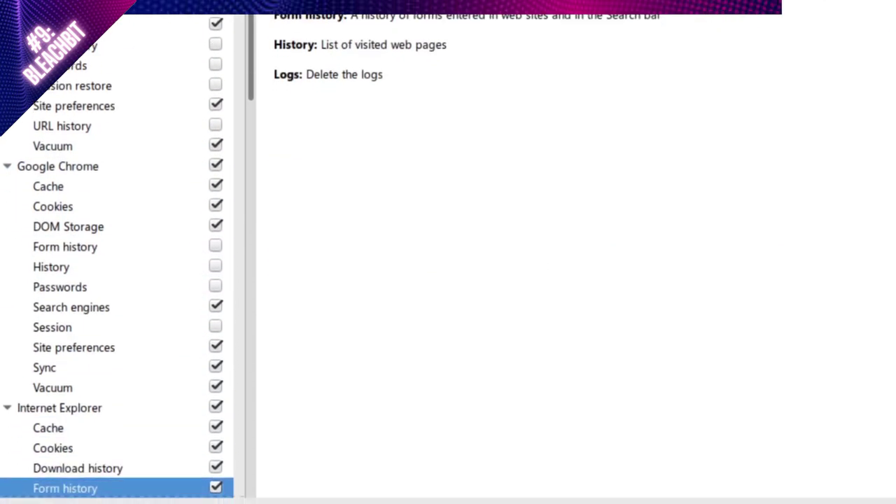
key("space")
key("Down")
key("space")
key("Down")
key("Down")
key("Down")
key("Down")
key("Down")
key("Down")
key("space")
key("Down")
key("space")
key("Down")
key("space")
key("Down")
key("Down")
key("Down")
key("Down")
key("Down")
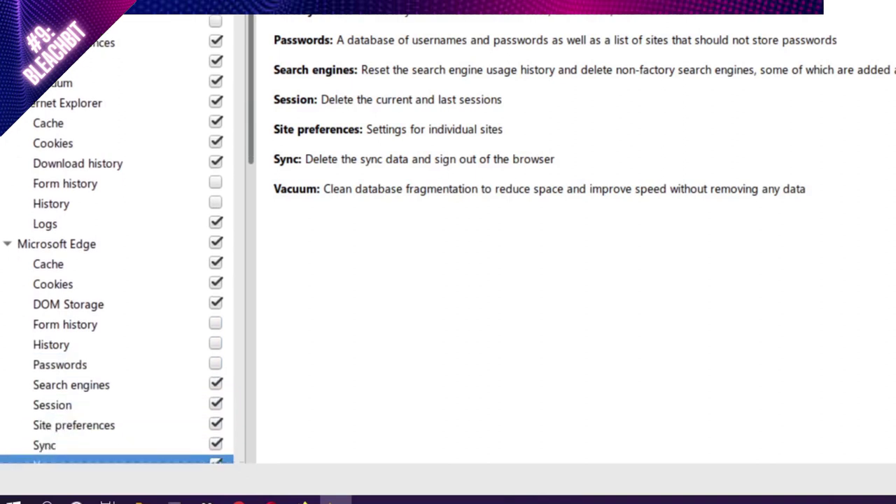
key("Down")
key("Down")
key("Down")
key("Down")
key("Down")
key("Down")
key("Down")
key("Down")
key("Up")
key("Up")
key("space")
key("Down")
key("space")
key("Down")
key("Up")
key("space")
key("Return")
key("Up")
key("space")
key("Down")
key("Down")
key("Down")
key("Down")
key("Down")
key("Down")
key("Down")
key("Down")
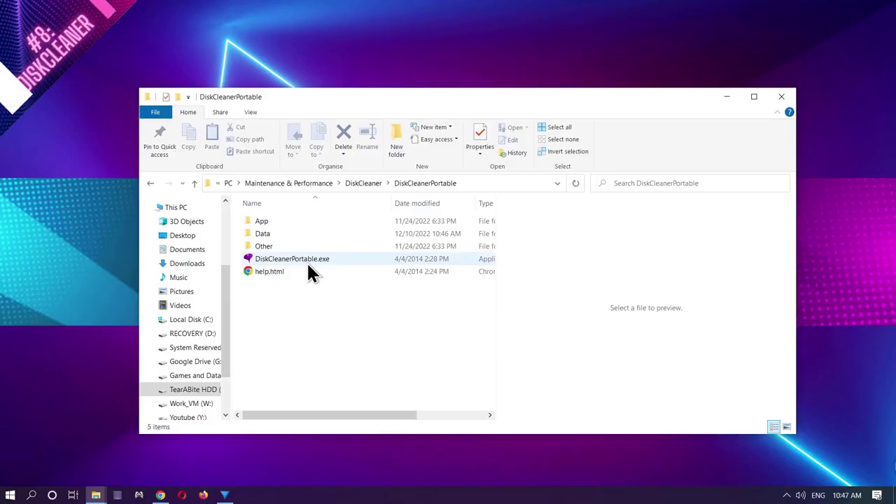
- Launch DiskCleanerPortable.exe and dismiss the still-running applications warning to show its cleanable items
left_click(308, 261)
double_click(308, 265)
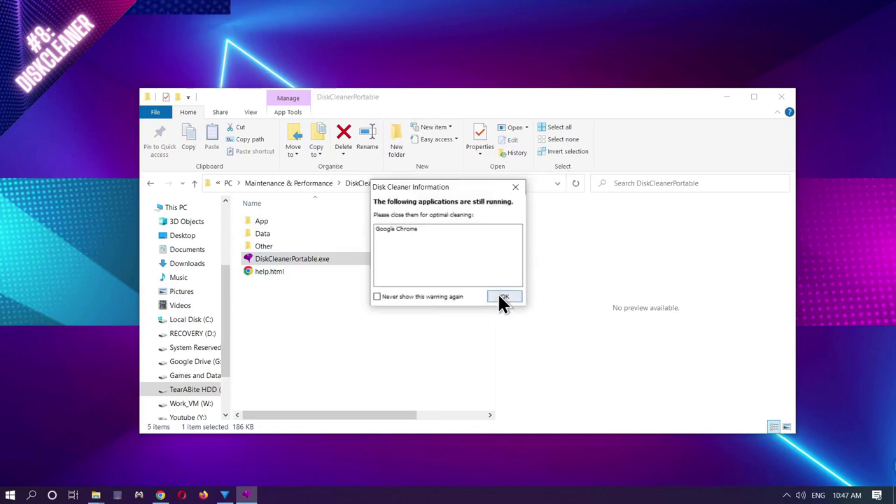
left_click(493, 296)
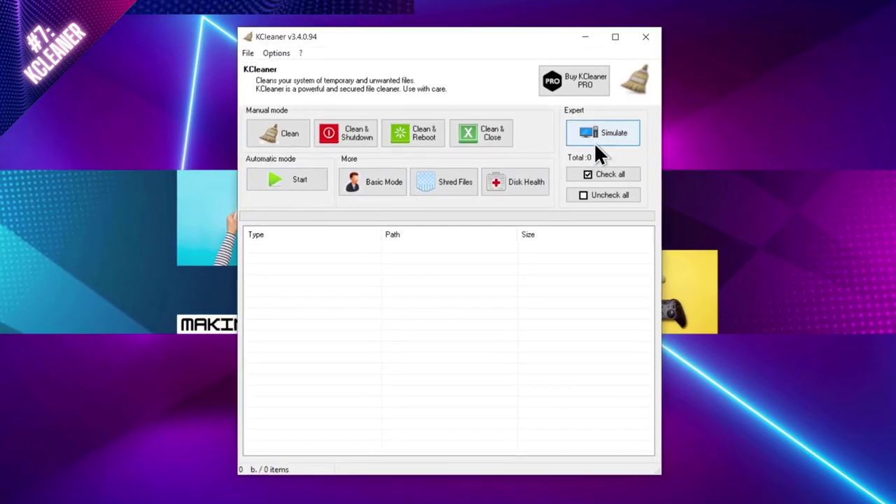
- Simulate a KCleaner scan (571 Mb in 1443 items), widen the Path column and sort by Size
left_click(611, 134)
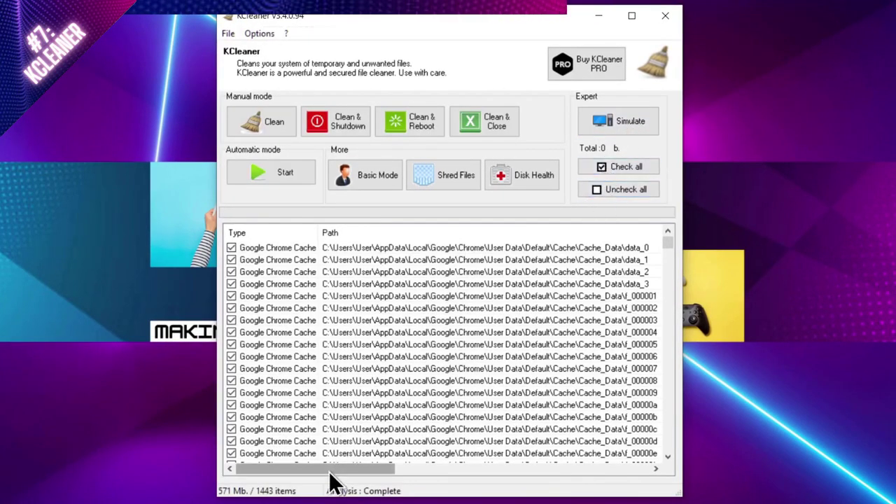
left_click_drag(329, 473, 590, 478)
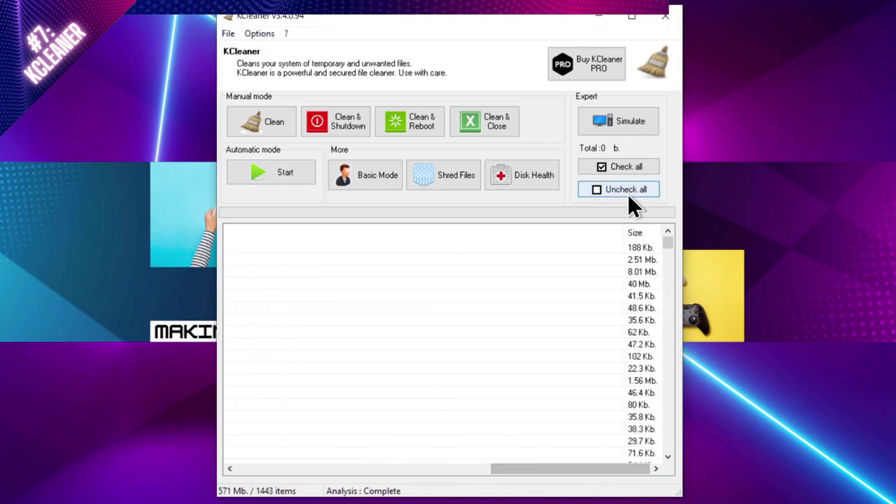
left_click_drag(623, 233, 298, 230)
left_click_drag(357, 239, 386, 240)
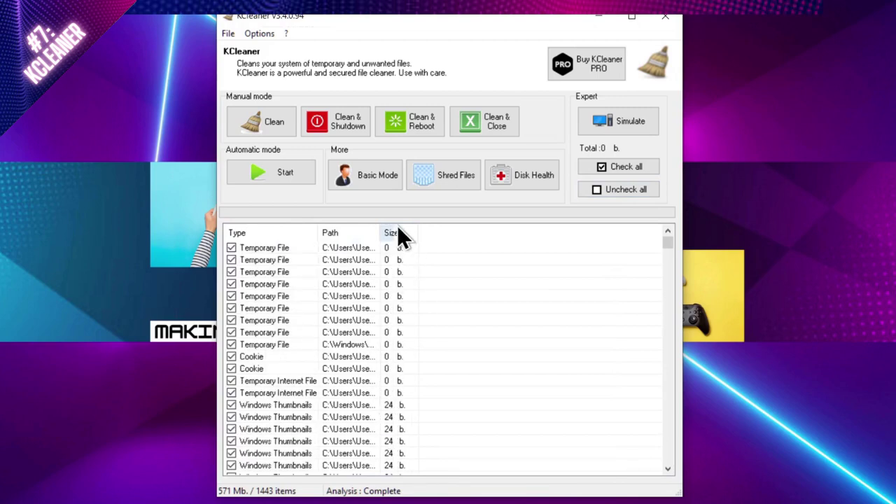
left_click(389, 233)
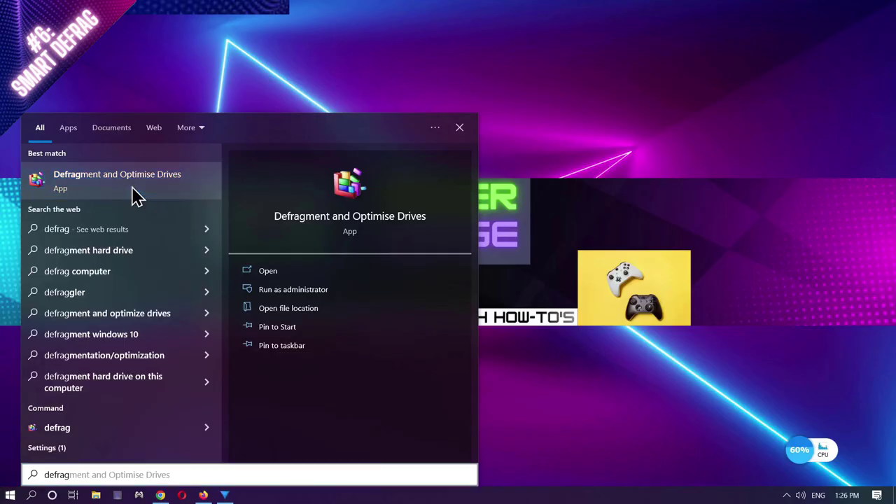
- Open Defragment and Optimise Drives from search and select the RECOVERY (D:) drive
left_click(256, 131)
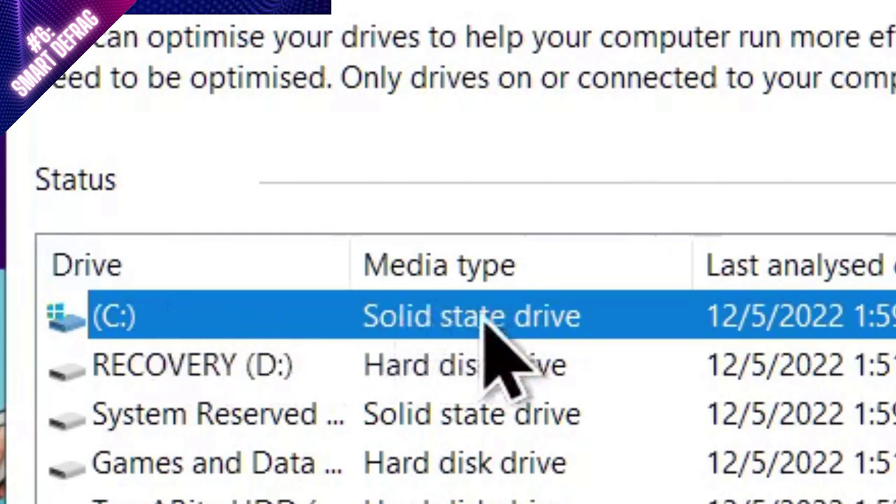
left_click(470, 369)
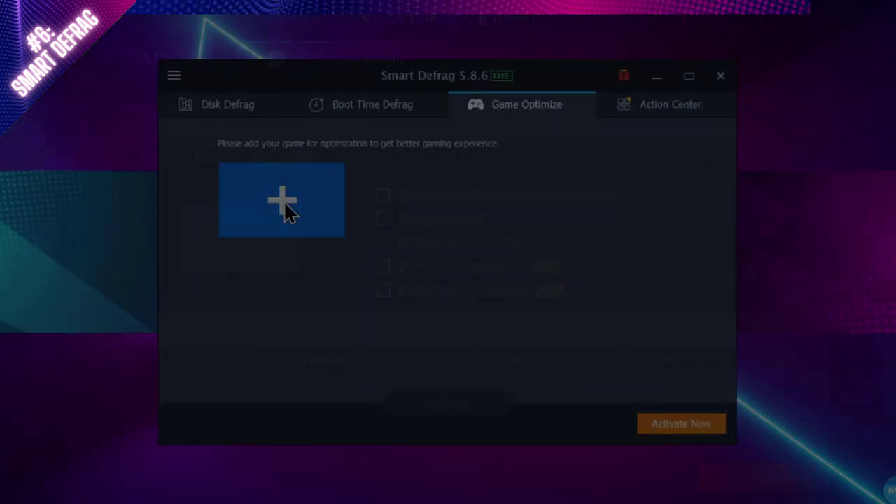
- Add H:\Games\The Sims 4\Game\Bin\TS4_x64.exe as a game and optimize it
left_click(287, 205)
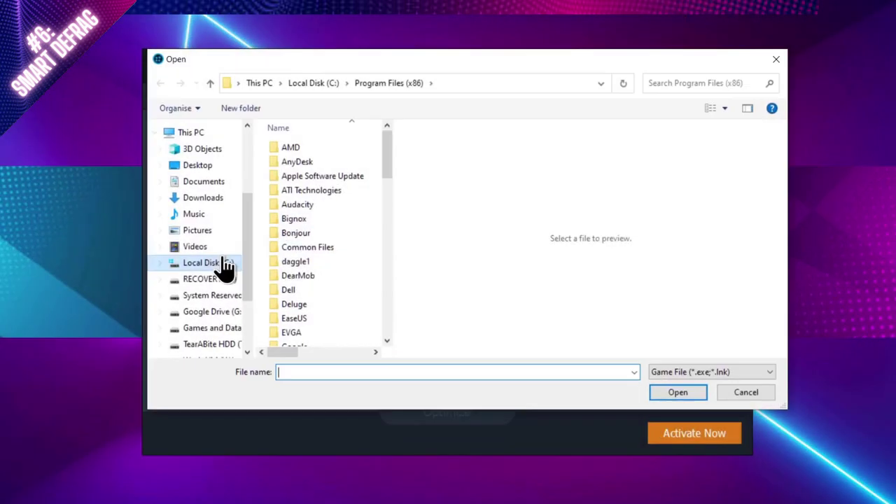
scroll(217, 280, "down", 1)
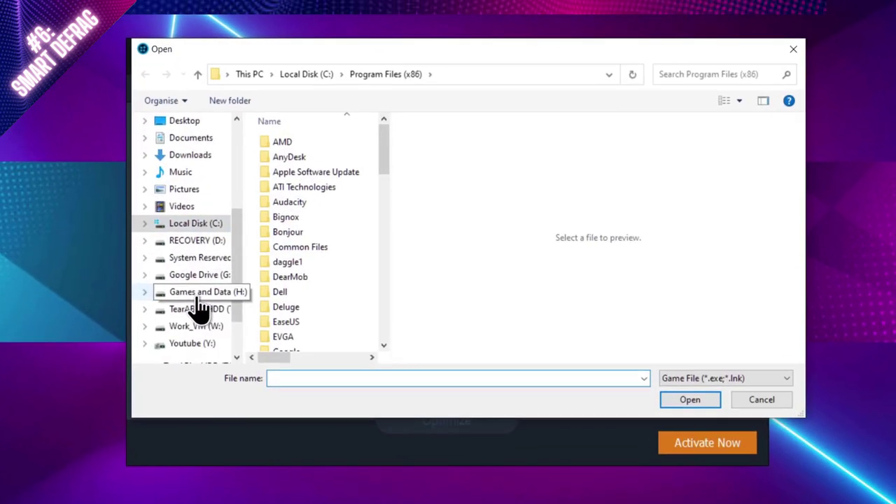
left_click(210, 297)
double_click(286, 156)
double_click(279, 140)
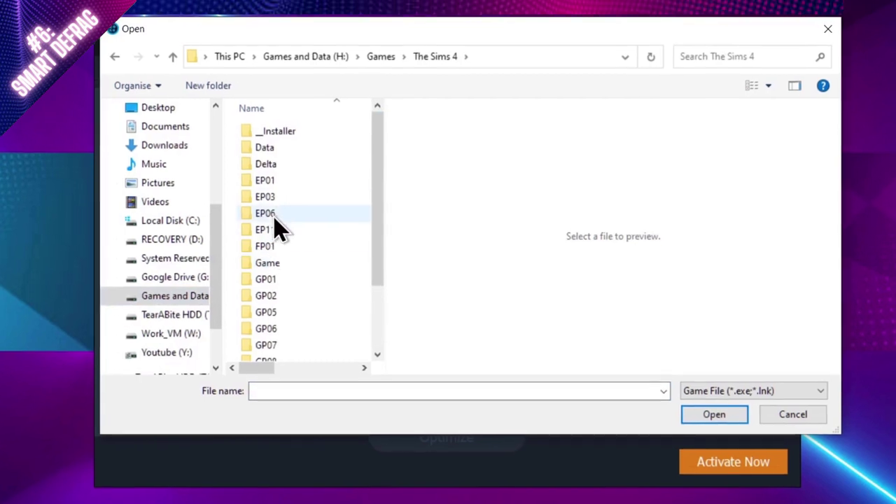
double_click(280, 261)
double_click(255, 127)
double_click(264, 196)
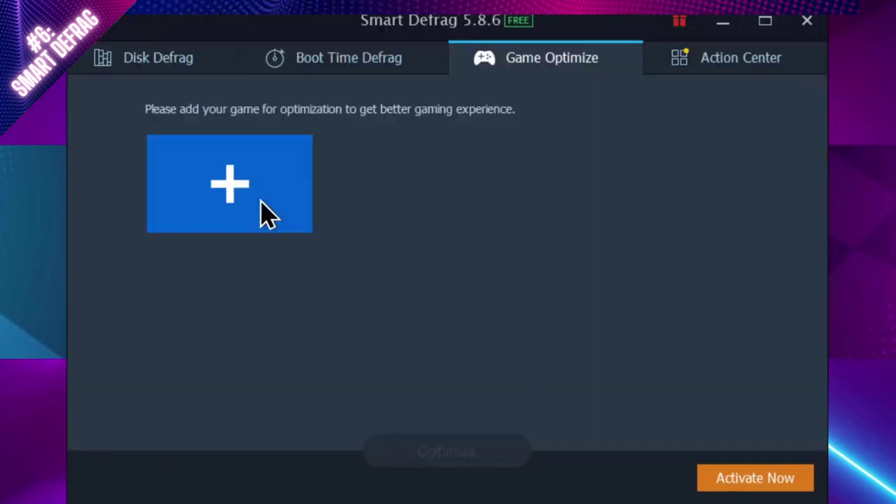
left_click(466, 476)
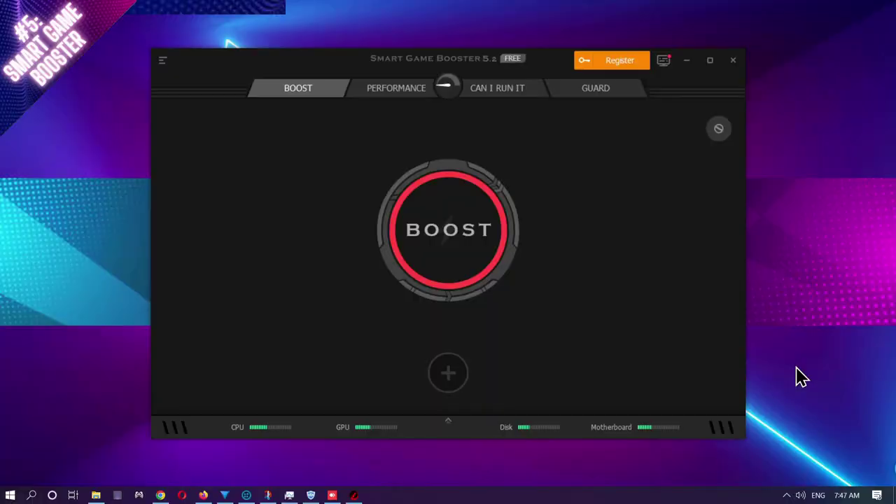
- Boost the PC and turn on the in-game HUD positioned at the top of the screen
left_click(451, 238)
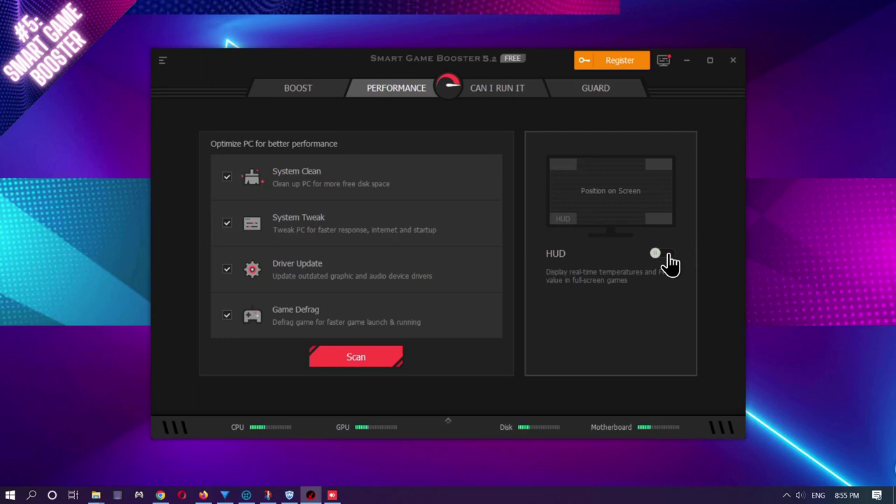
left_click(662, 255)
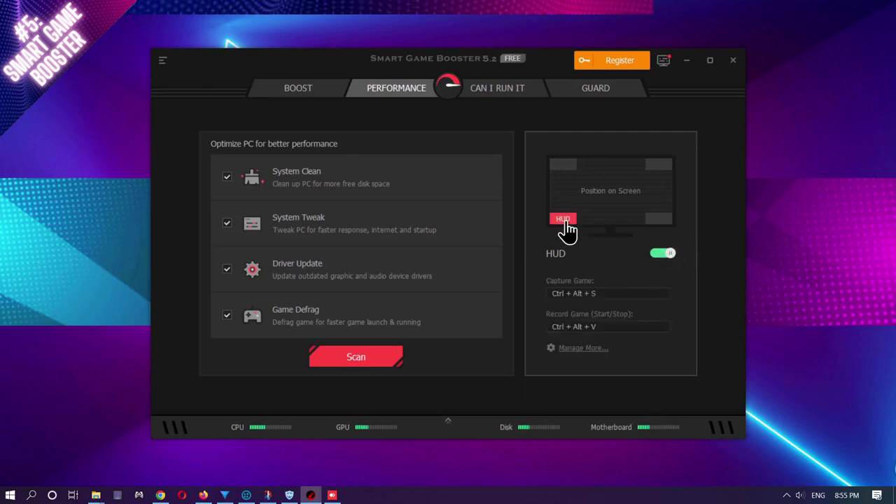
left_click(563, 171)
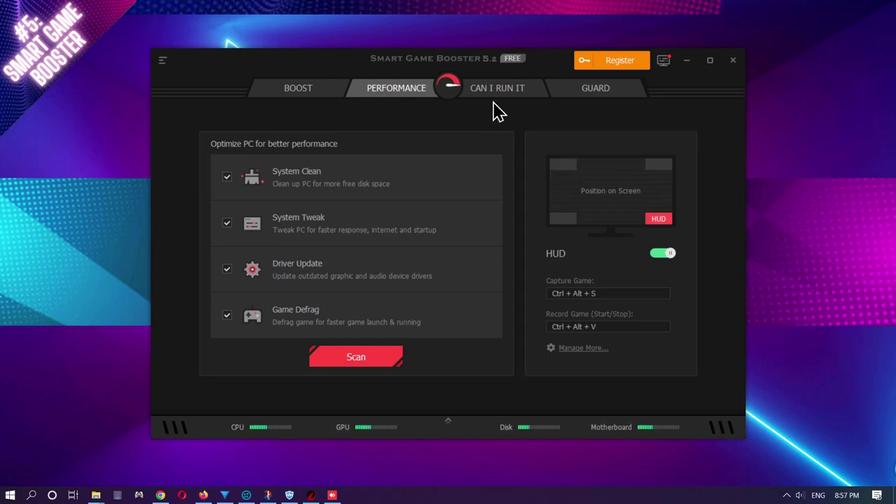
left_click(495, 96)
- Search Can I Run It for 'the sims 4' and view its recommended requirements
left_click(363, 165)
type("the sims 4")
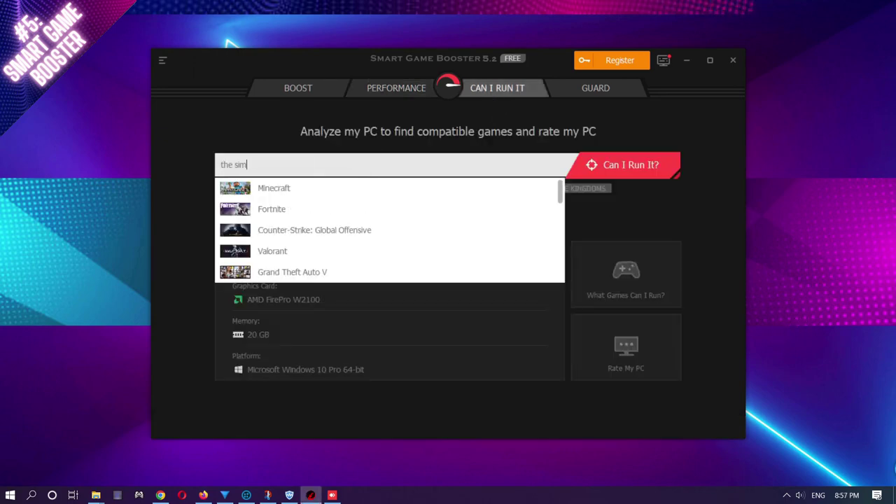
left_click(265, 187)
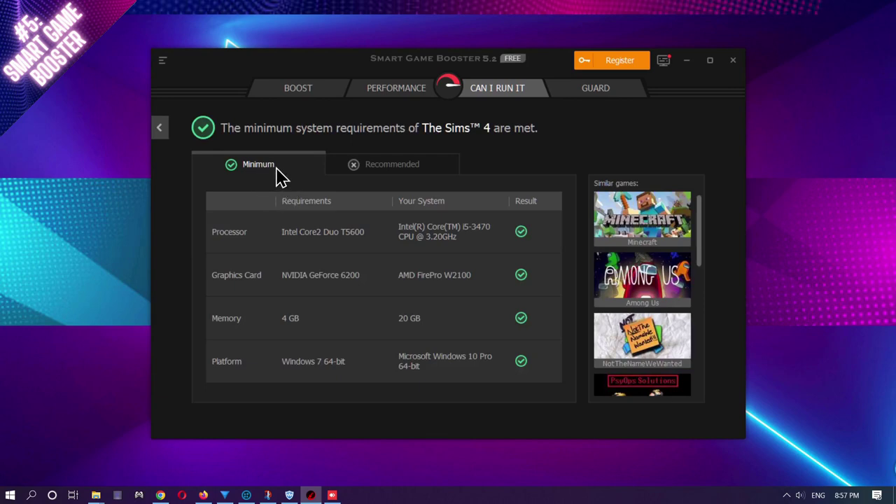
left_click(414, 168)
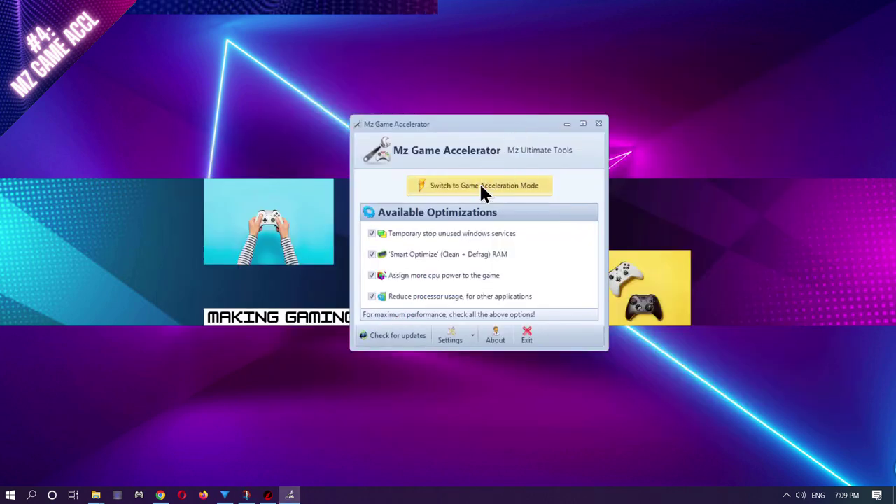
- Switch on Game Acceleration Mode, recovering 837 MB, and acknowledge the success message
left_click(480, 185)
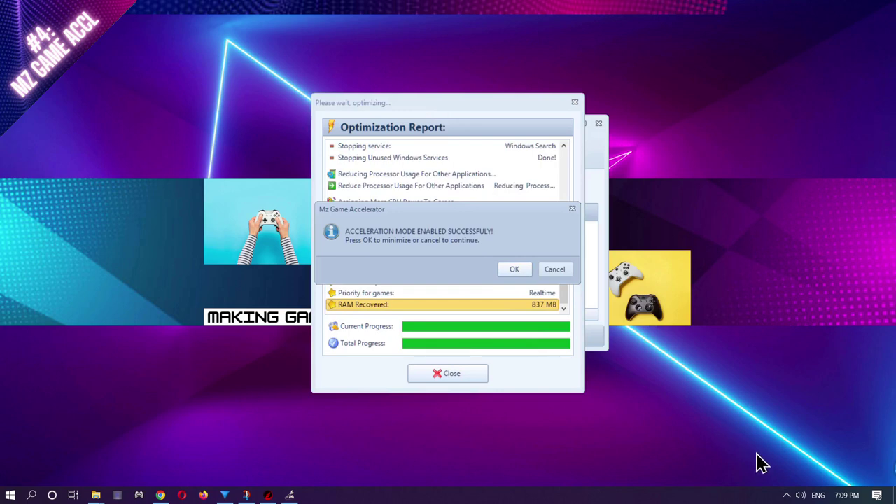
left_click(524, 270)
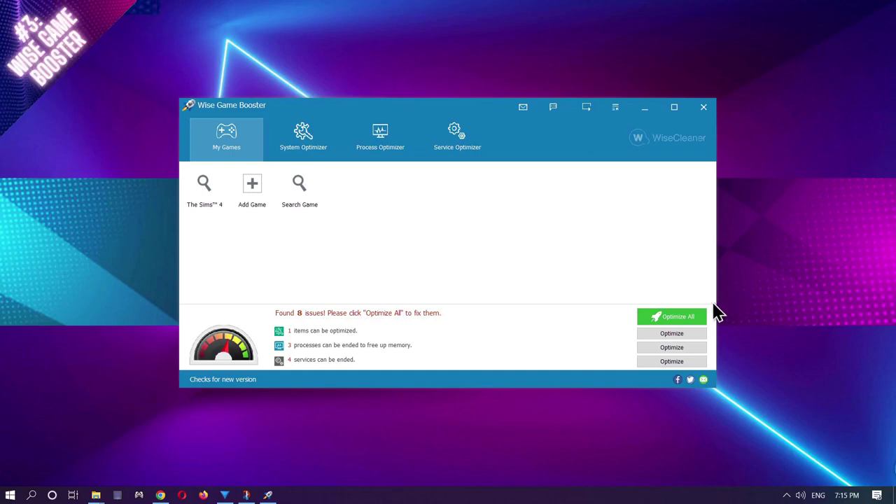
- Optimize all to free 1693 MB, then browse into H:\Games\The Sims 4 to add a game
left_click(661, 317)
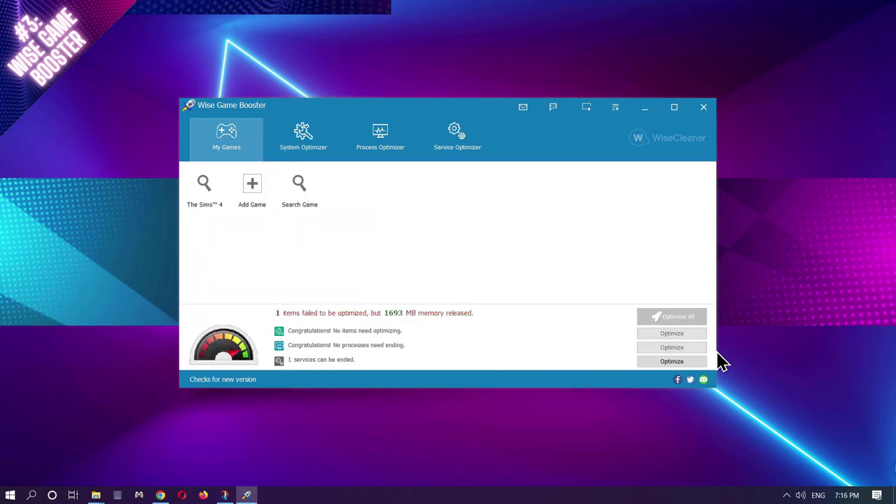
left_click(252, 211)
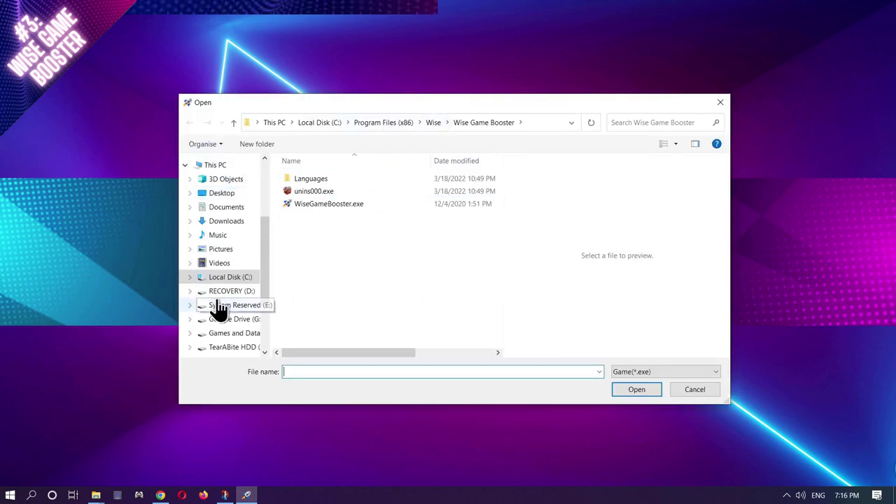
left_click(210, 333)
double_click(318, 190)
double_click(316, 181)
double_click(311, 203)
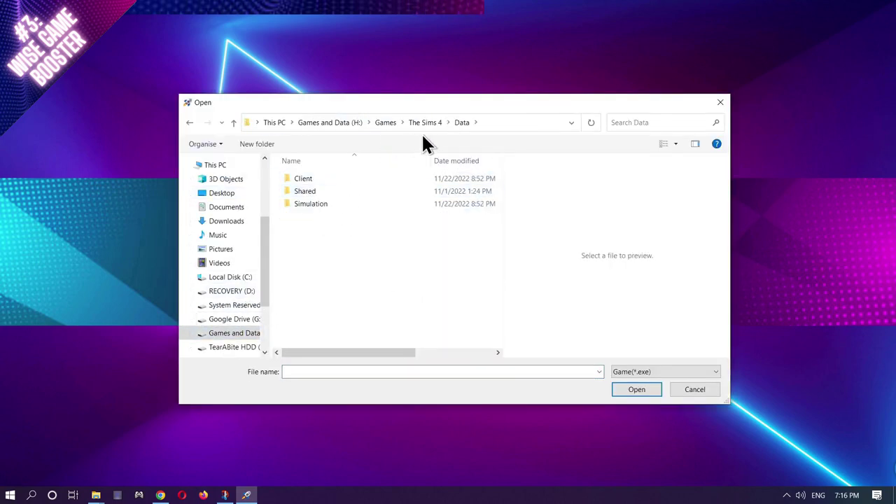
- Add the executable from The Sims 4\Game\Bin and launch The Sims 4
left_click(425, 122)
double_click(314, 290)
double_click(310, 181)
double_click(308, 217)
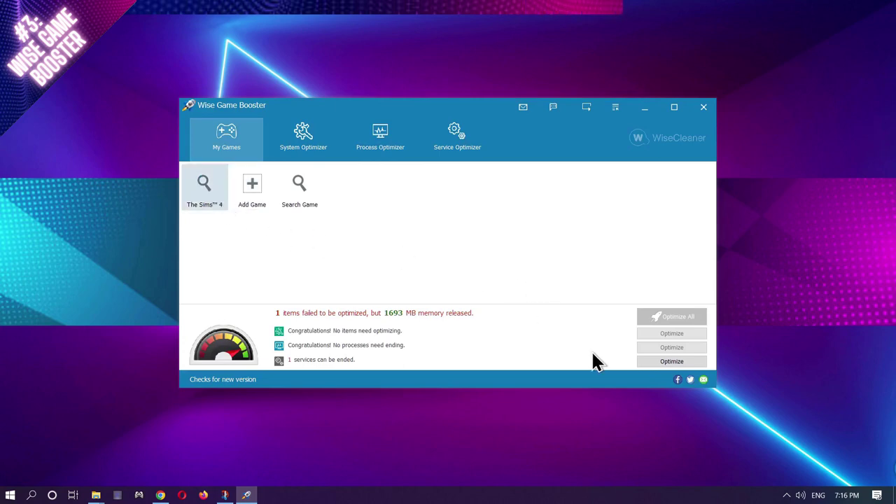
left_click(206, 188)
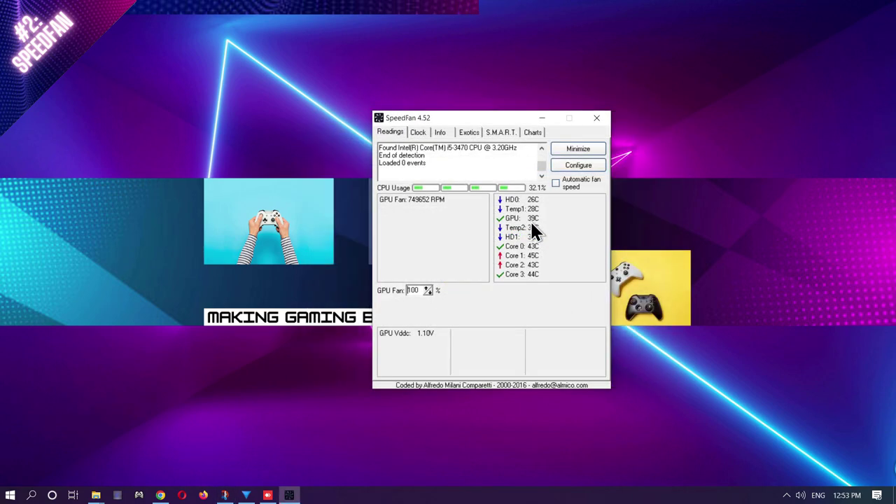
- Check the GPU temperature's last, minimum, maximum and mean values in SpeedFan's readings
mouse_move(532, 230)
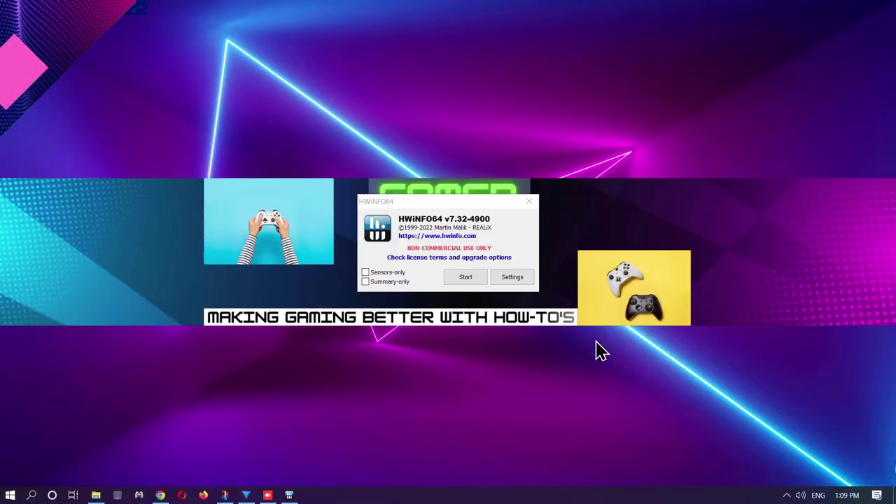
- Run the HWiNFO64 scan, close the update notice, CPU clock popup and System Summary, then open Sensors
left_click(466, 278)
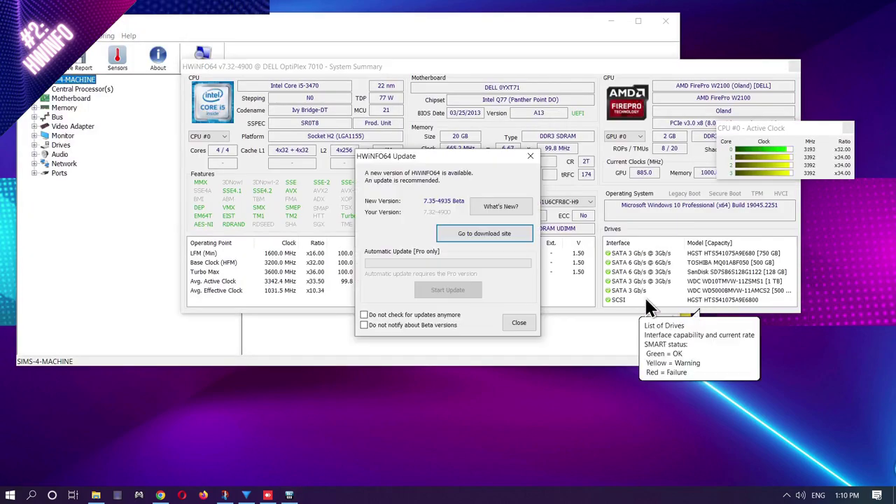
left_click(519, 323)
left_click(848, 128)
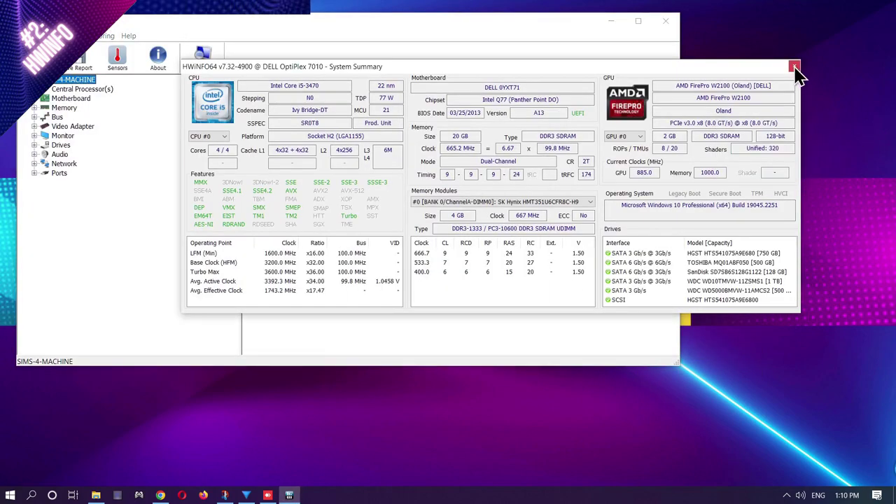
left_click(795, 68)
left_click_drag(512, 26, 608, 91)
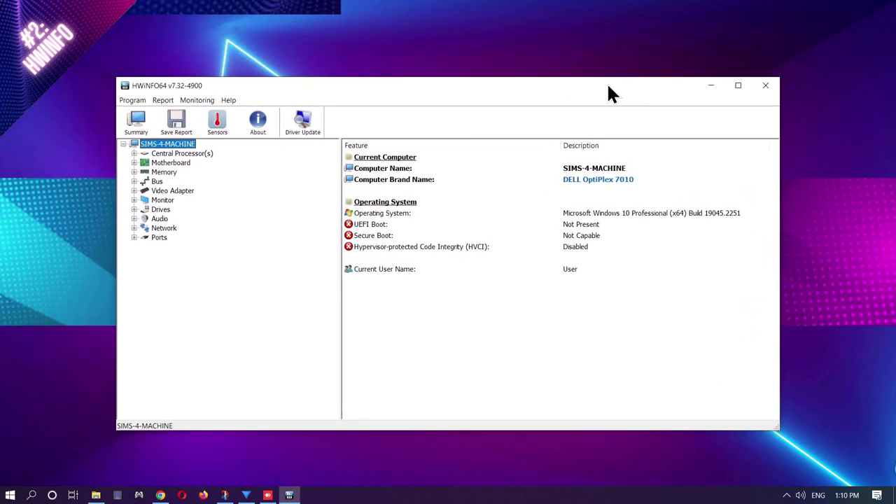
left_click(218, 130)
- Continue past the sensor warning, show the fan control panel, and launch SpeedFan from Start
left_click(568, 321)
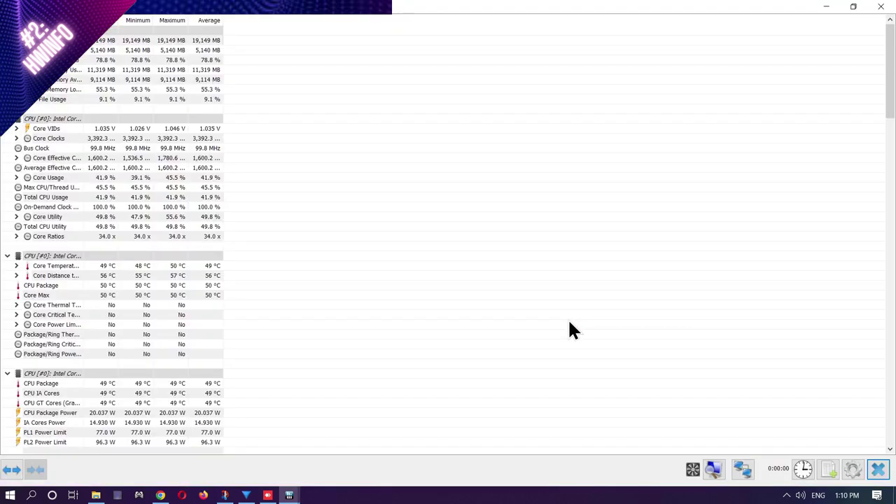
left_click(692, 471)
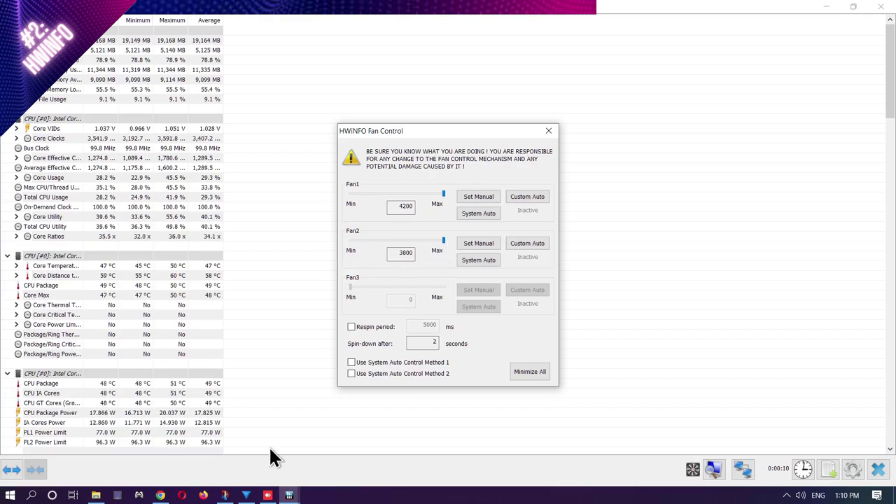
key("super")
left_click(210, 381)
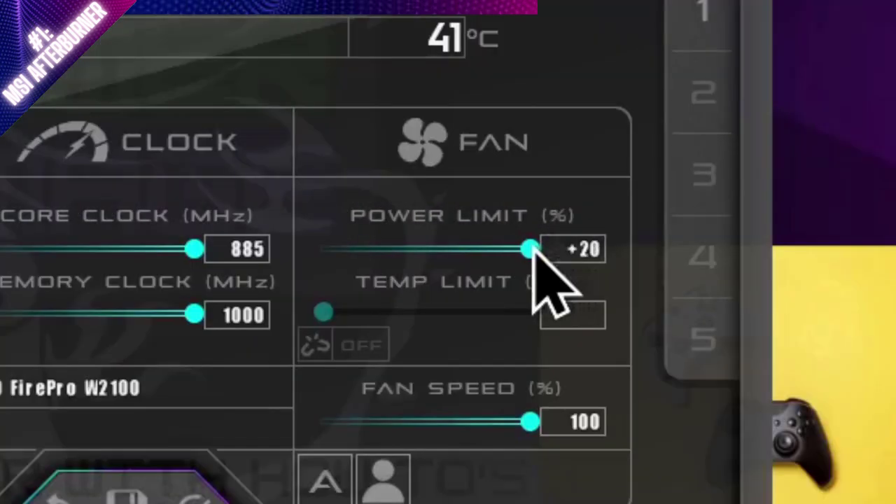
- Lower MSI Afterburner's Power Limit to -20, then raise it back to +20
left_click_drag(532, 247, 245, 275)
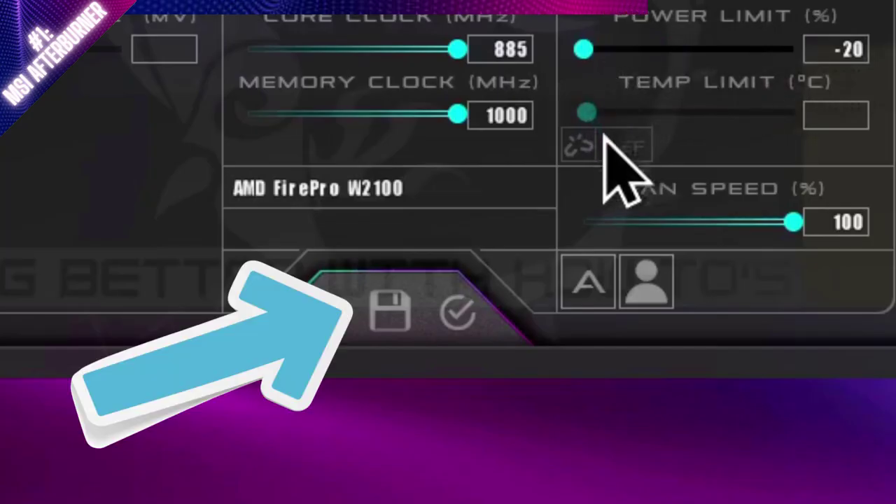
left_click_drag(584, 49, 881, 60)
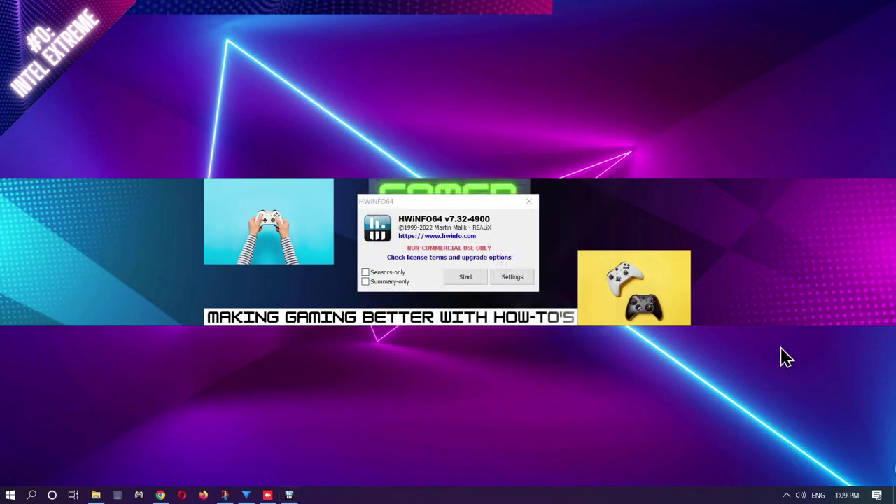
- Start the HWiNFO64 hardware scan and close the version 7.35-4935 Beta update notice
left_click(467, 278)
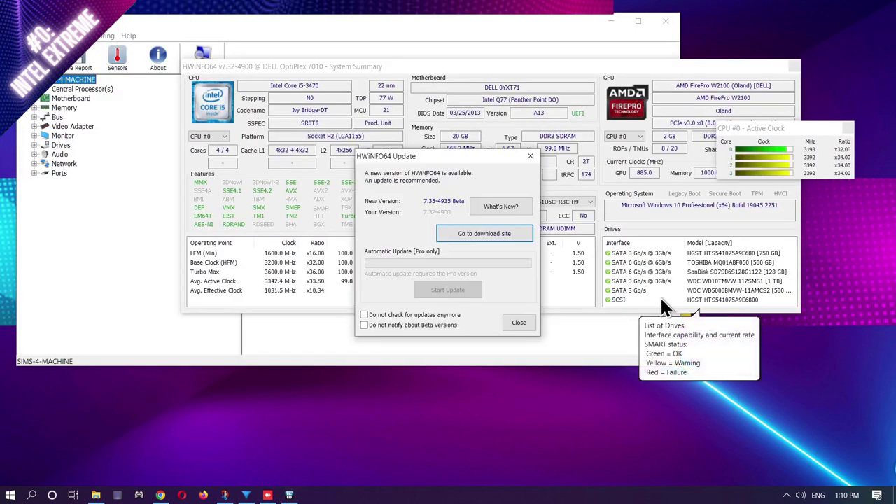
left_click(519, 323)
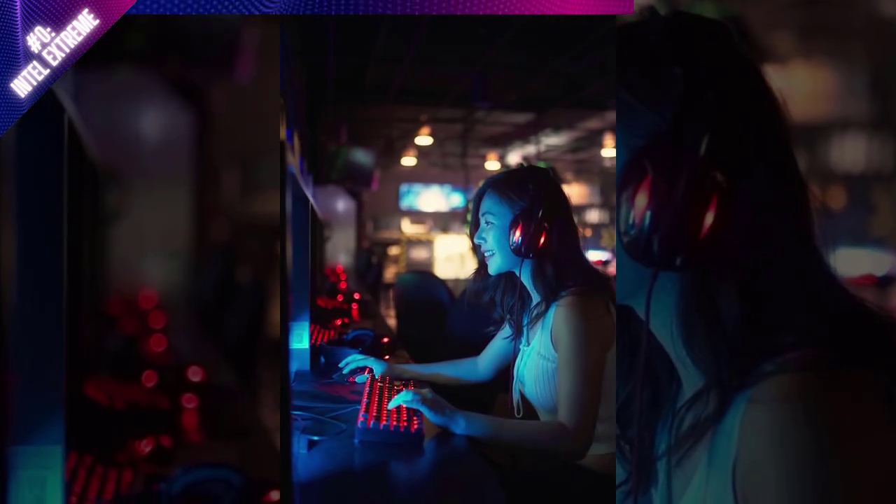